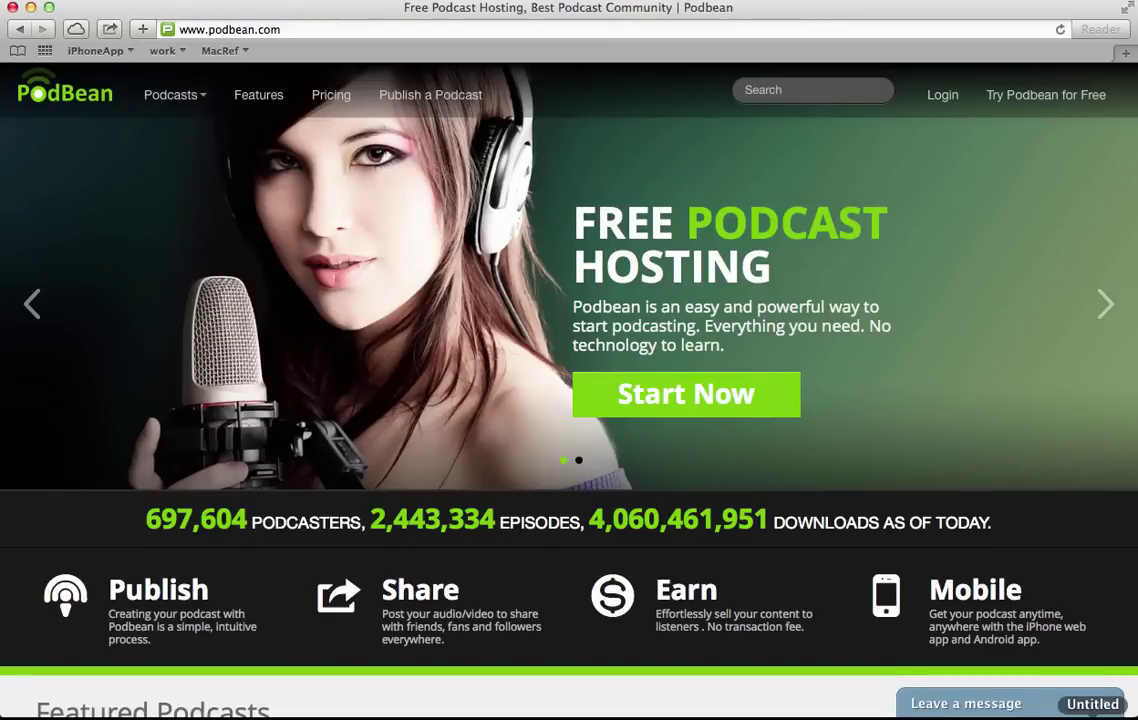
# Go to Podbean's free account sign-up page from the home page.
pyautogui.click(1024, 100)
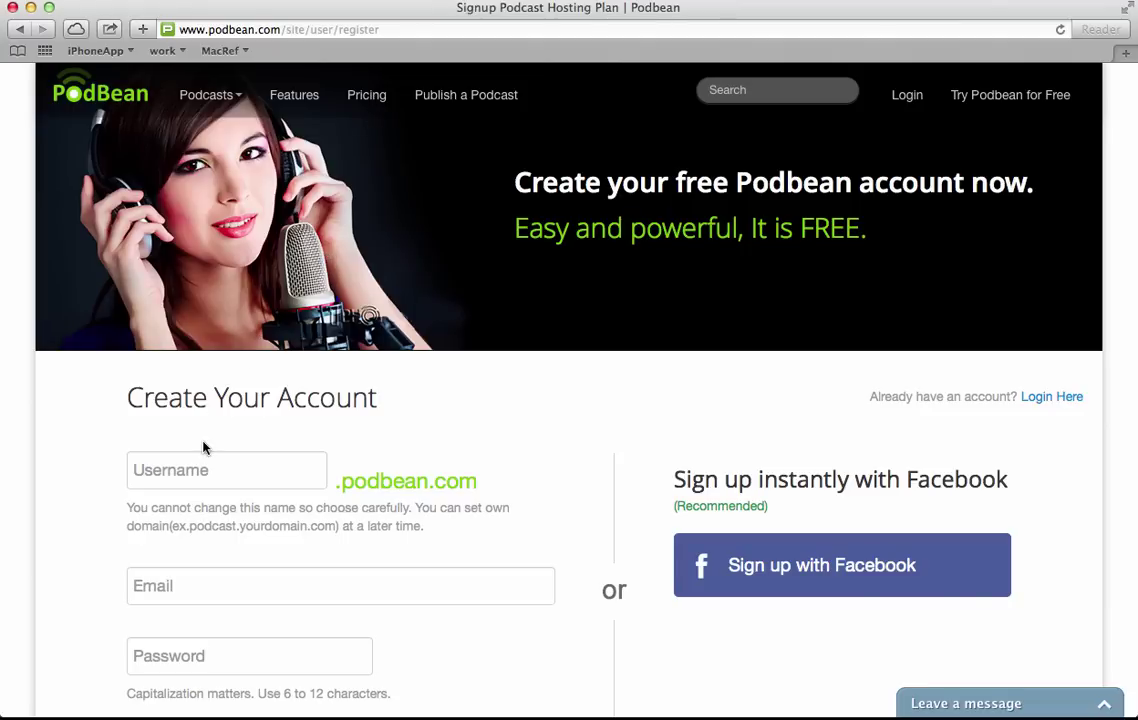
# Enter the chosen username, the account e-mail and a password, then submit the sign-up form.
pyautogui.click(184, 470)
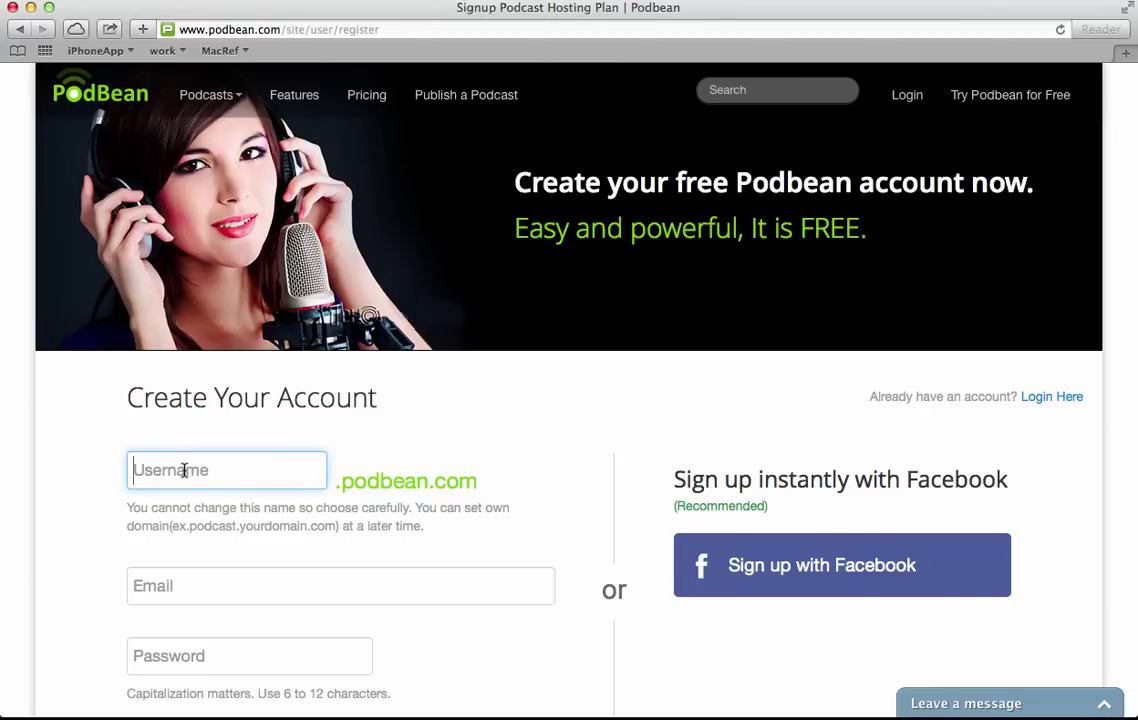
pyautogui.write('happ')
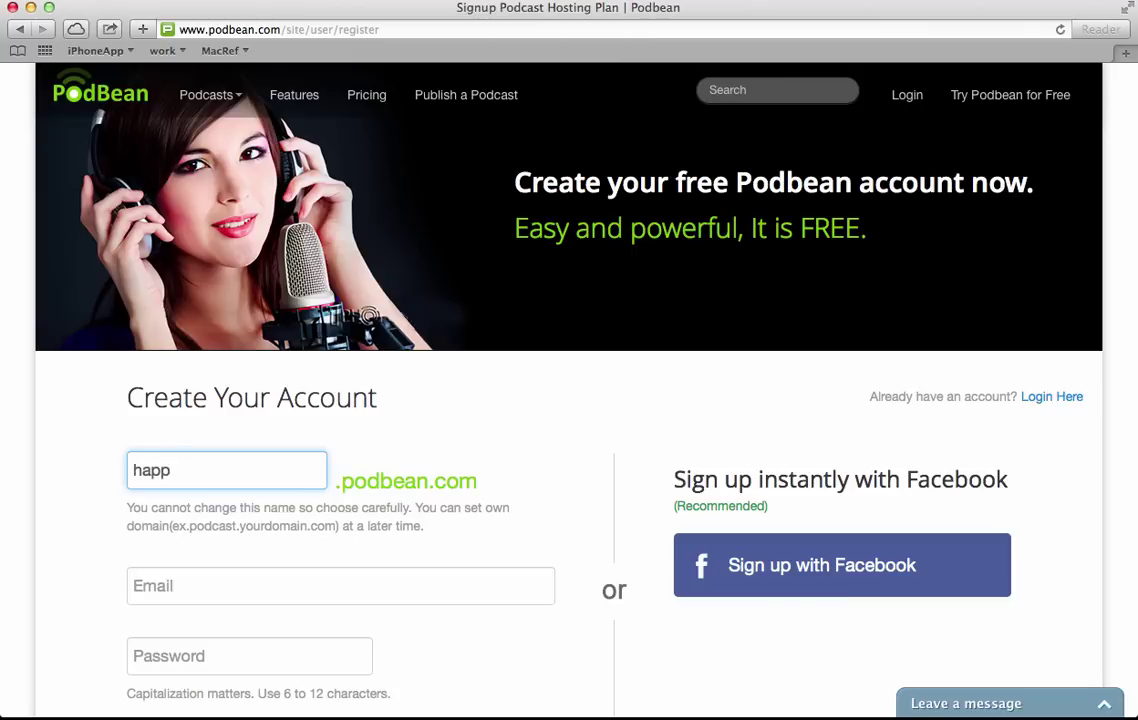
pyautogui.write('ypodcasting')
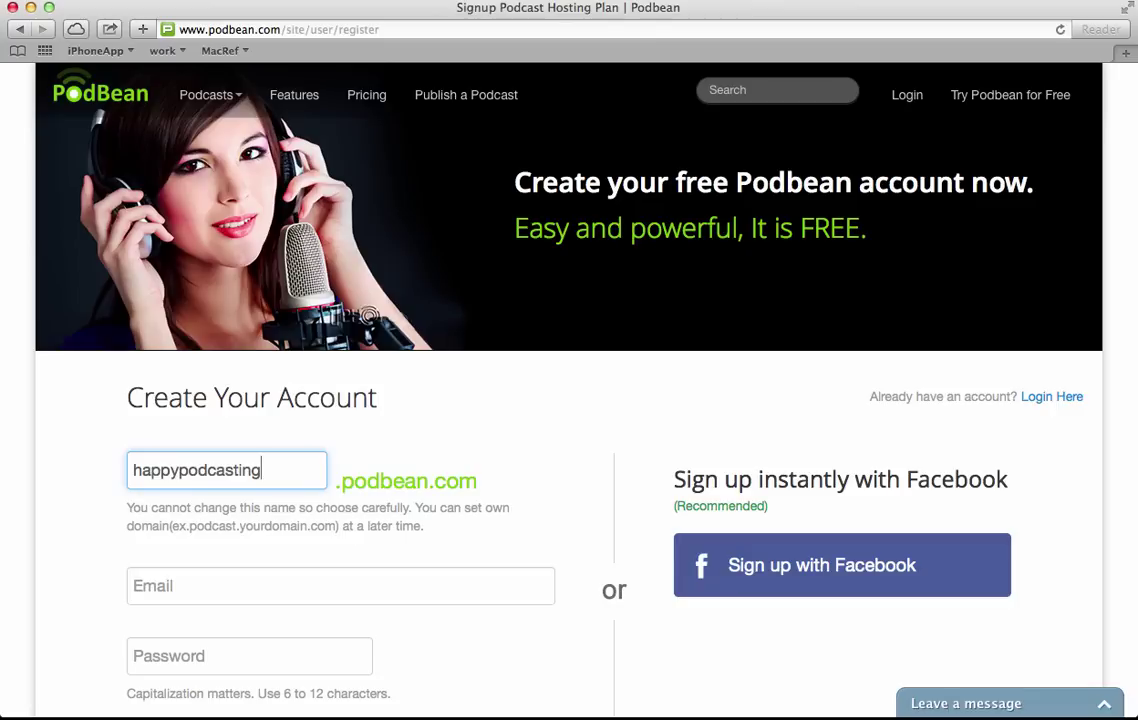
pyautogui.click(152, 583)
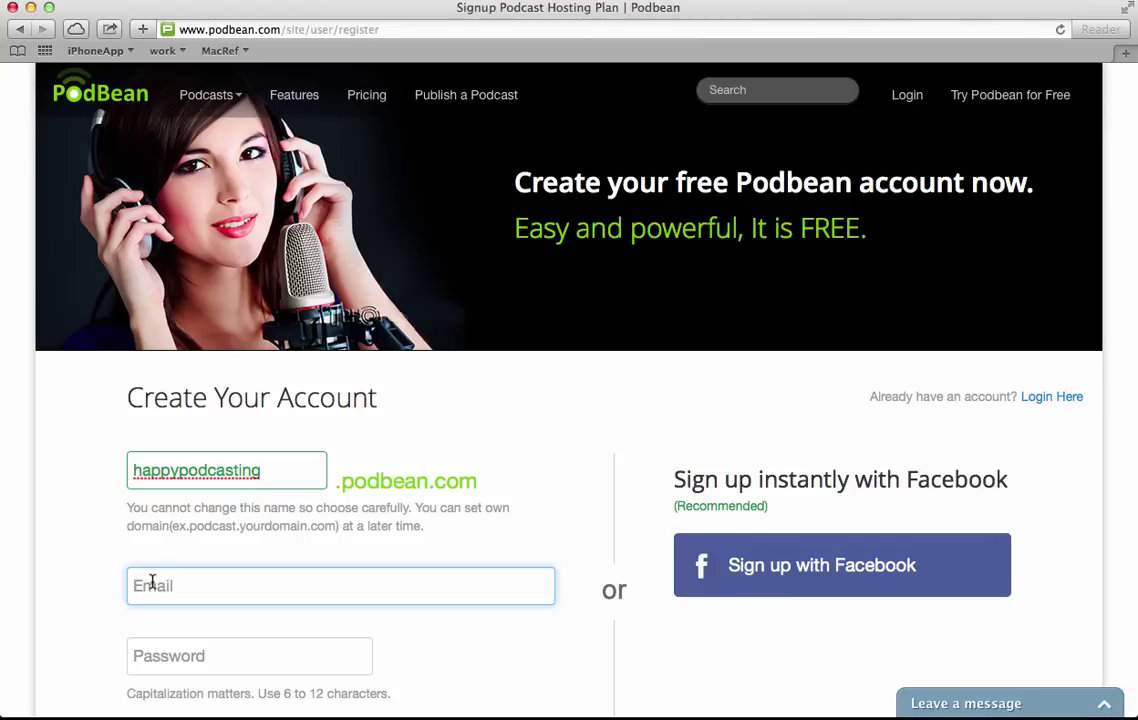
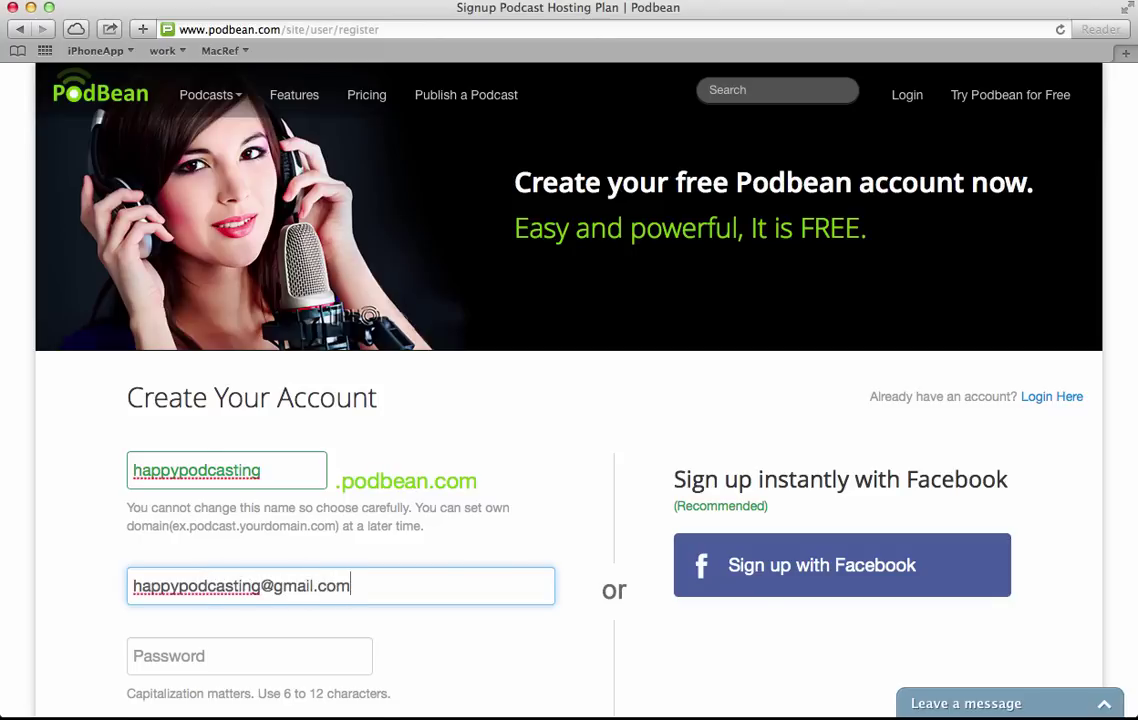
pyautogui.press('Tab')
pyautogui.write('*****')
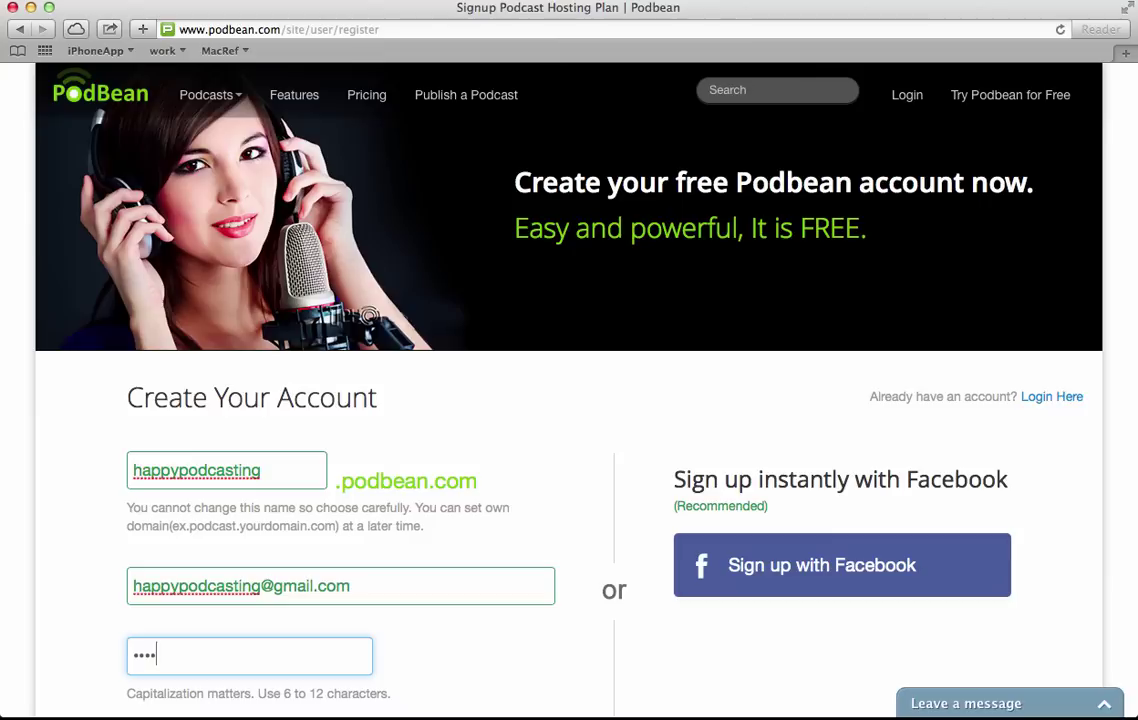
pyautogui.write('**')
pyautogui.press('Return')
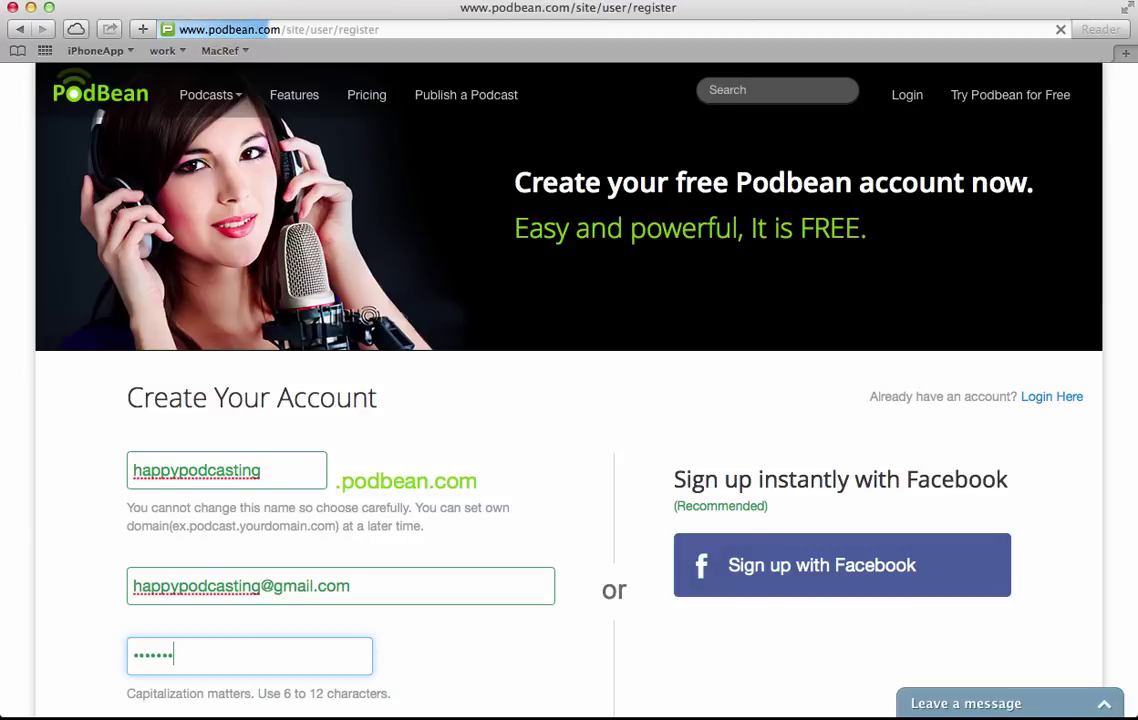
# Enter the captcha verification code, create the account, and dismiss the please-login alert.
pyautogui.scroll(-3, 569, 400)
pyautogui.scroll(-3, 29, 457)
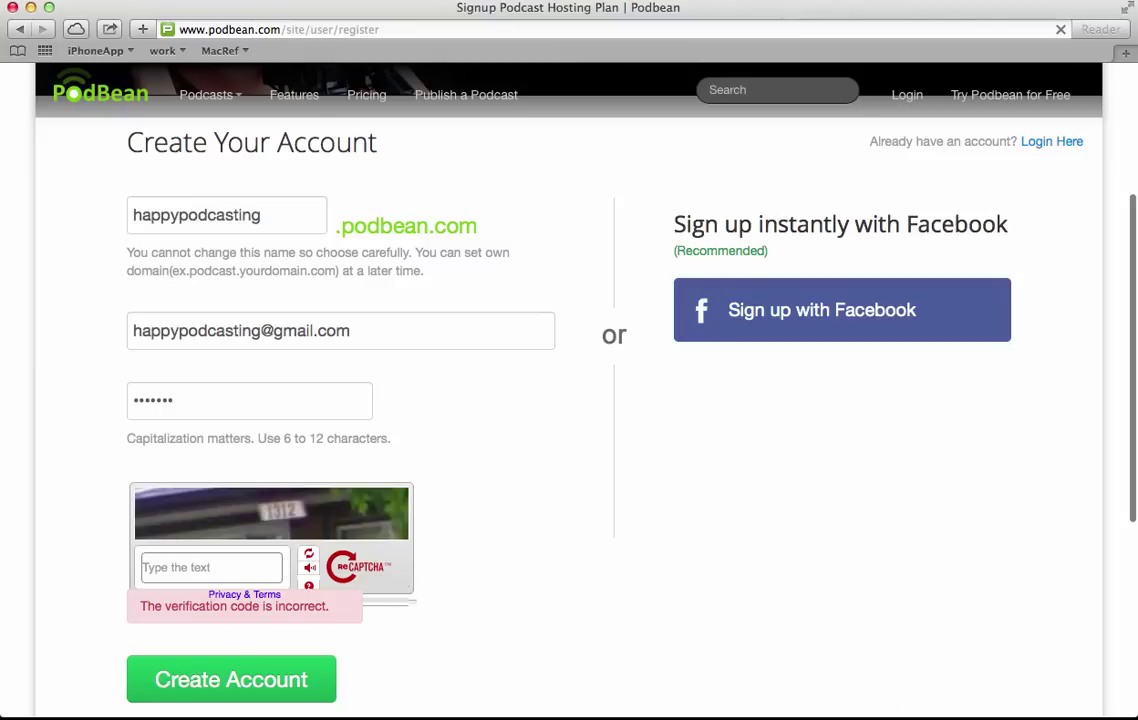
pyautogui.click(161, 566)
pyautogui.write('1312')
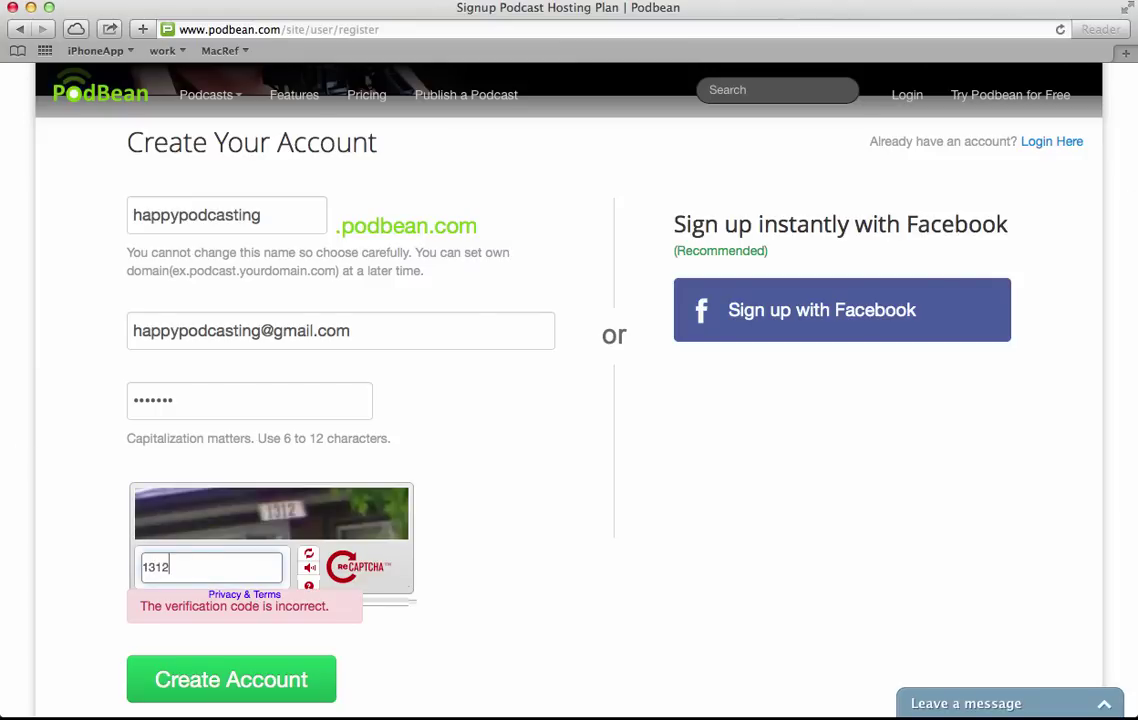
pyautogui.click(230, 682)
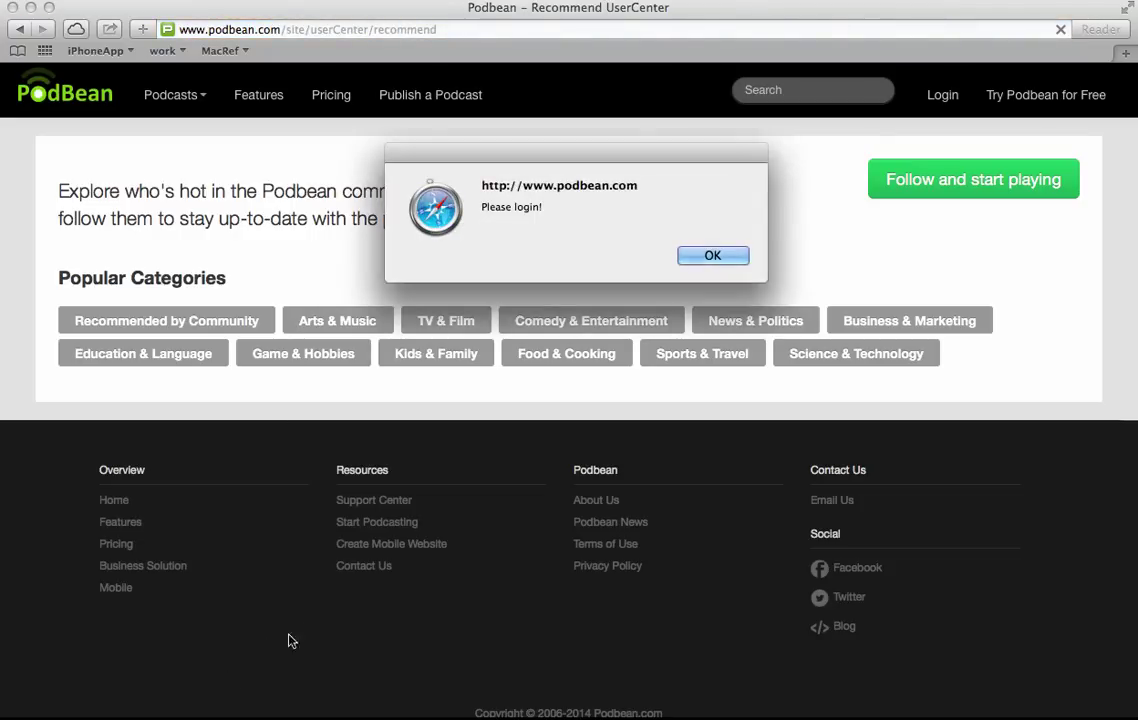
pyautogui.click(710, 256)
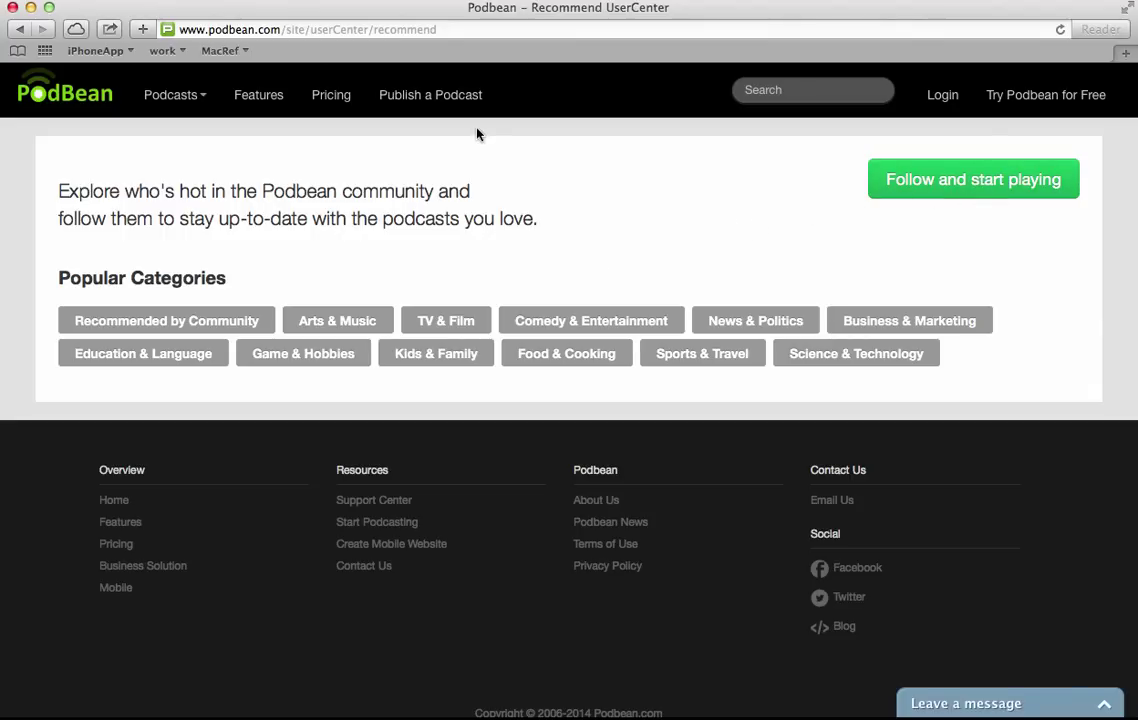
# In the podcast's general settings, retitle the channel 'Happy Podcasting' and keep category General.
pyautogui.click(455, 100)
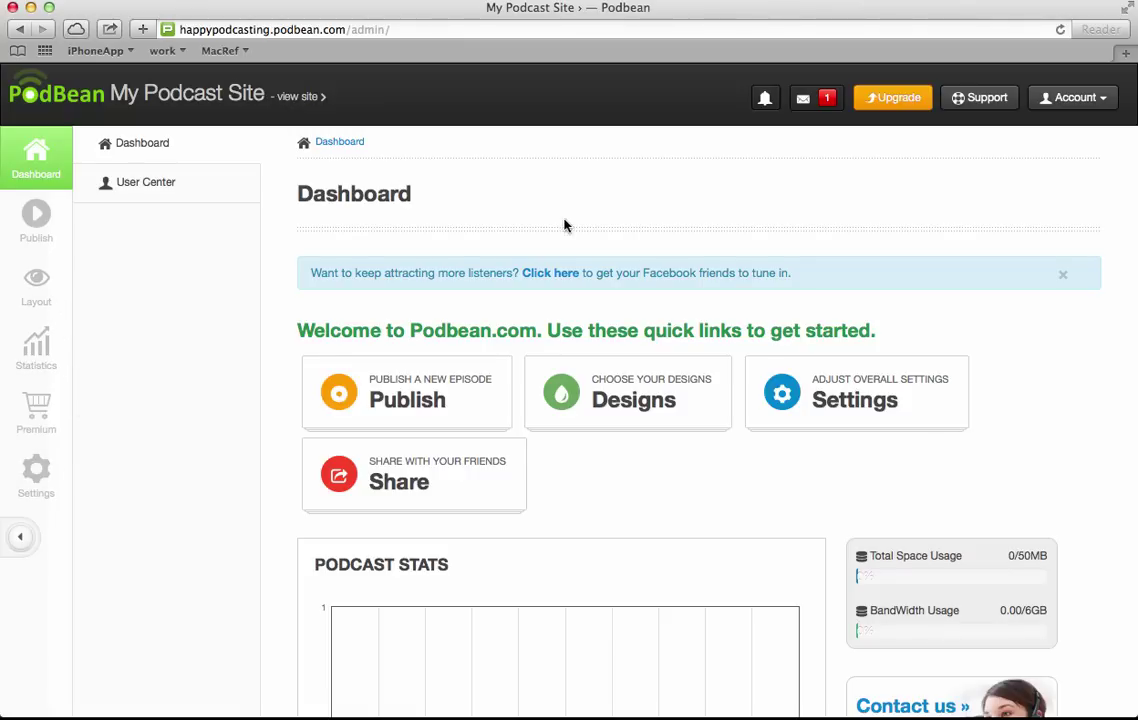
pyautogui.click(36, 481)
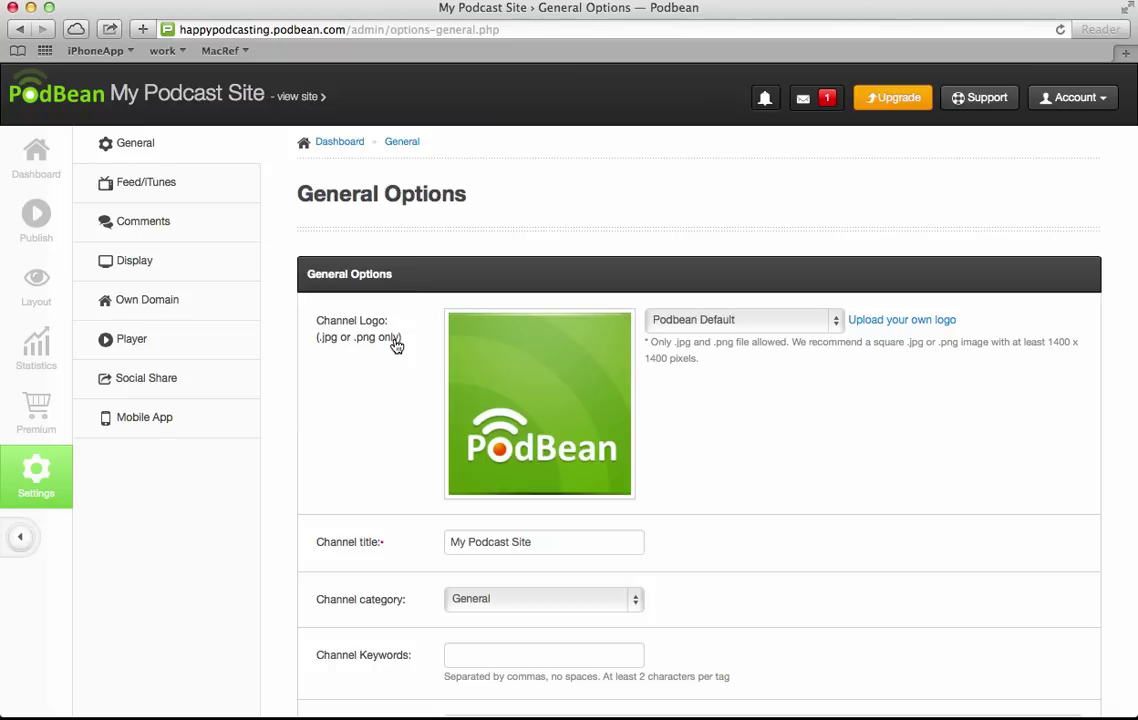
pyautogui.click(558, 543)
pyautogui.press('BackSpace')
pyautogui.press('BackSpace')
pyautogui.press('BackSpace')
pyautogui.press('BackSpace')
pyautogui.press('BackSpace')
pyautogui.press('BackSpace')
pyautogui.press('BackSpace')
pyautogui.press('BackSpace')
pyautogui.press('BackSpace')
pyautogui.press('BackSpace')
pyautogui.press('BackSpace')
pyautogui.press('BackSpace')
pyautogui.press('BackSpace')
pyautogui.press('BackSpace')
pyautogui.press('BackSpace')
pyautogui.write('Happy Podcasting')
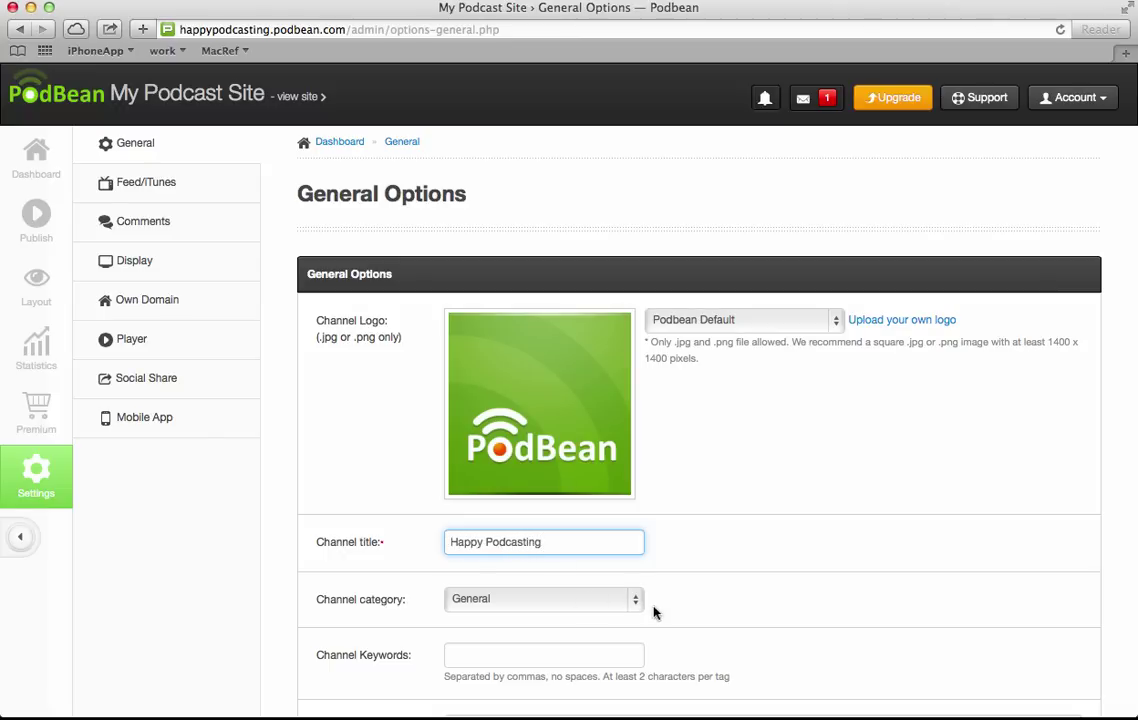
pyautogui.click(636, 600)
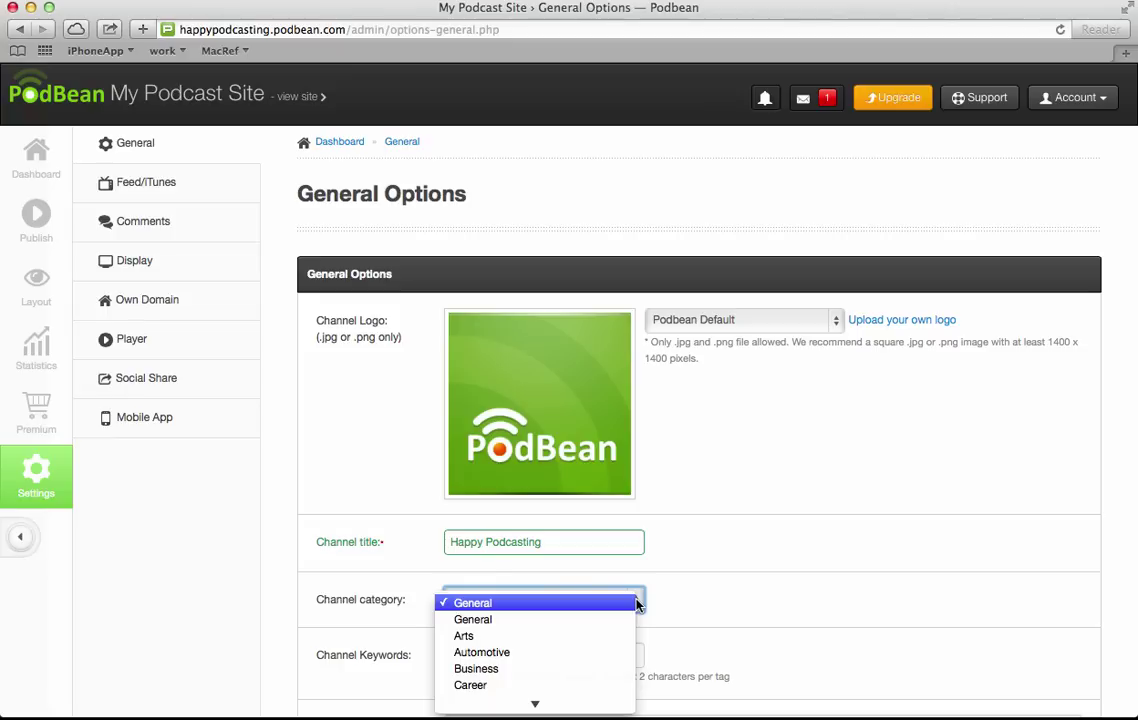
pyautogui.click(564, 619)
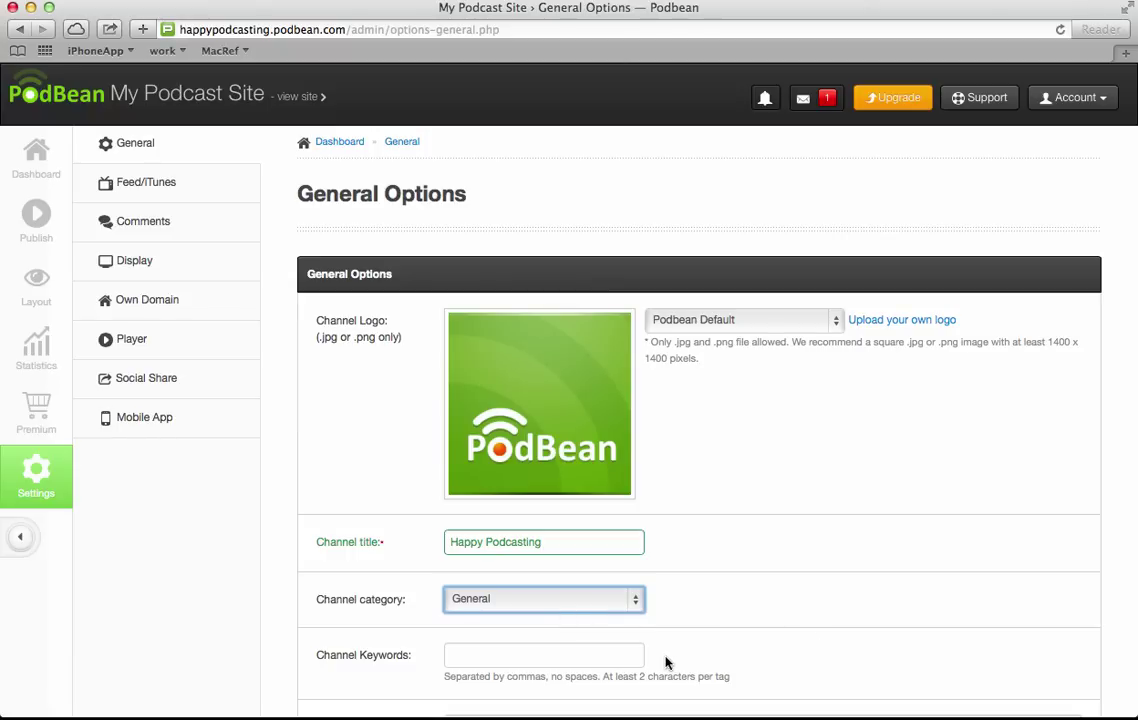
pyautogui.click(620, 655)
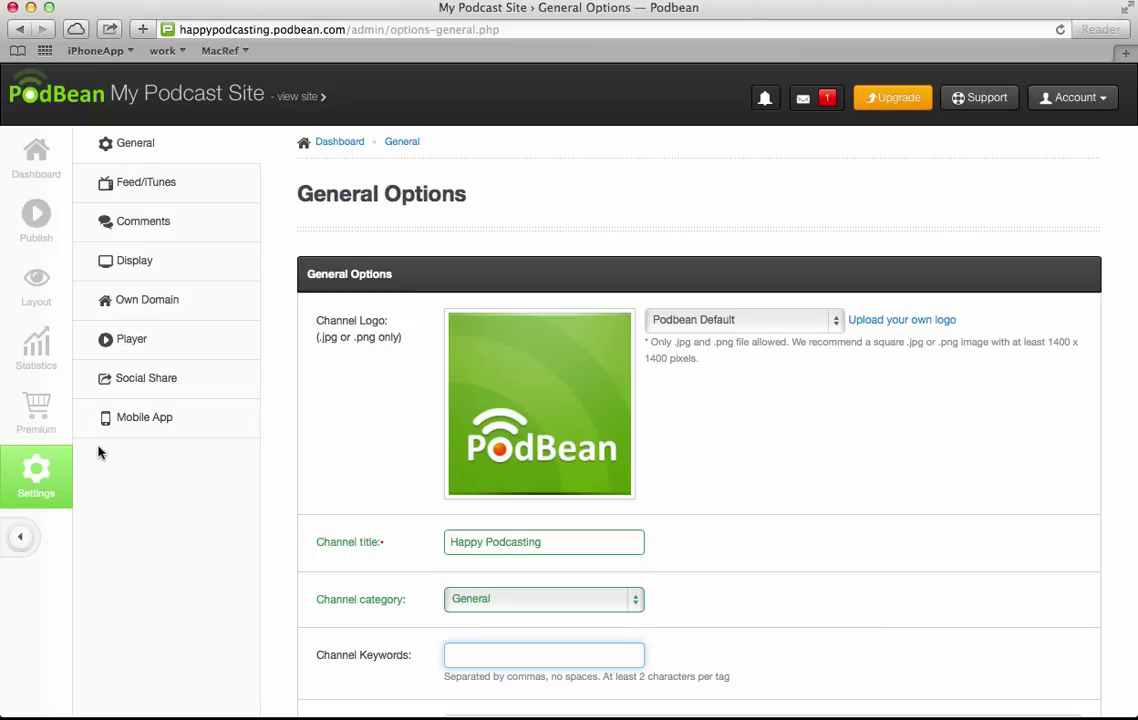
# Start a new episode and upload happy_podcaster.mp3 from Downloads as its audio file.
pyautogui.click(37, 215)
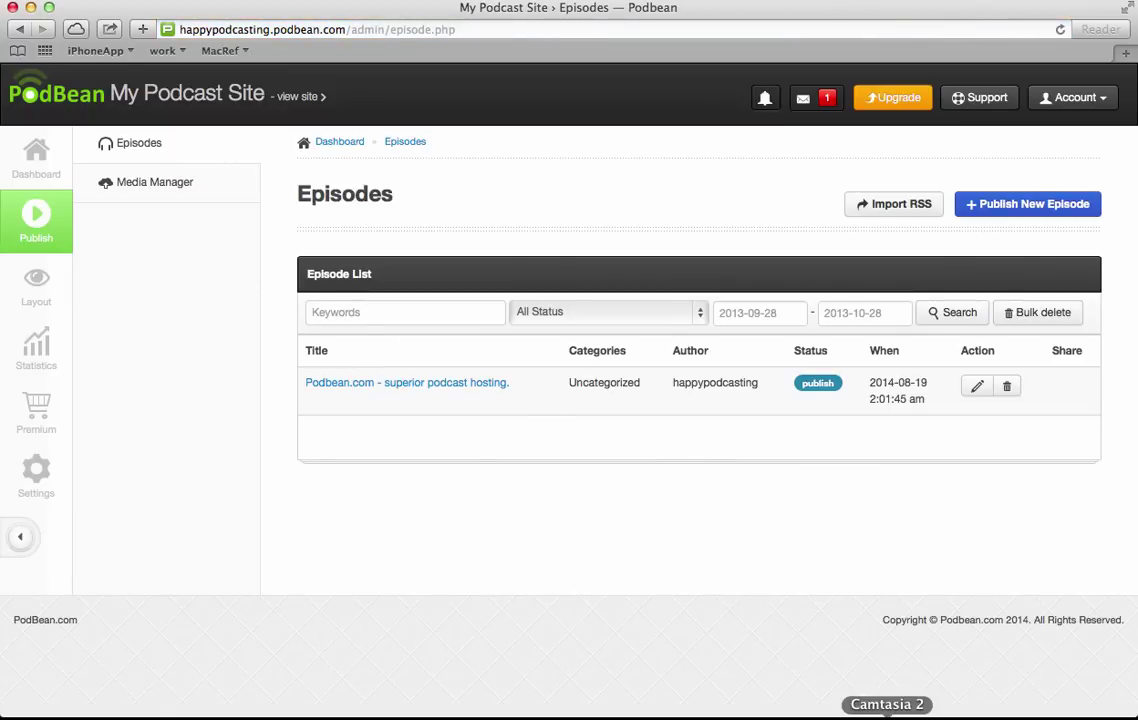
pyautogui.click(887, 718)
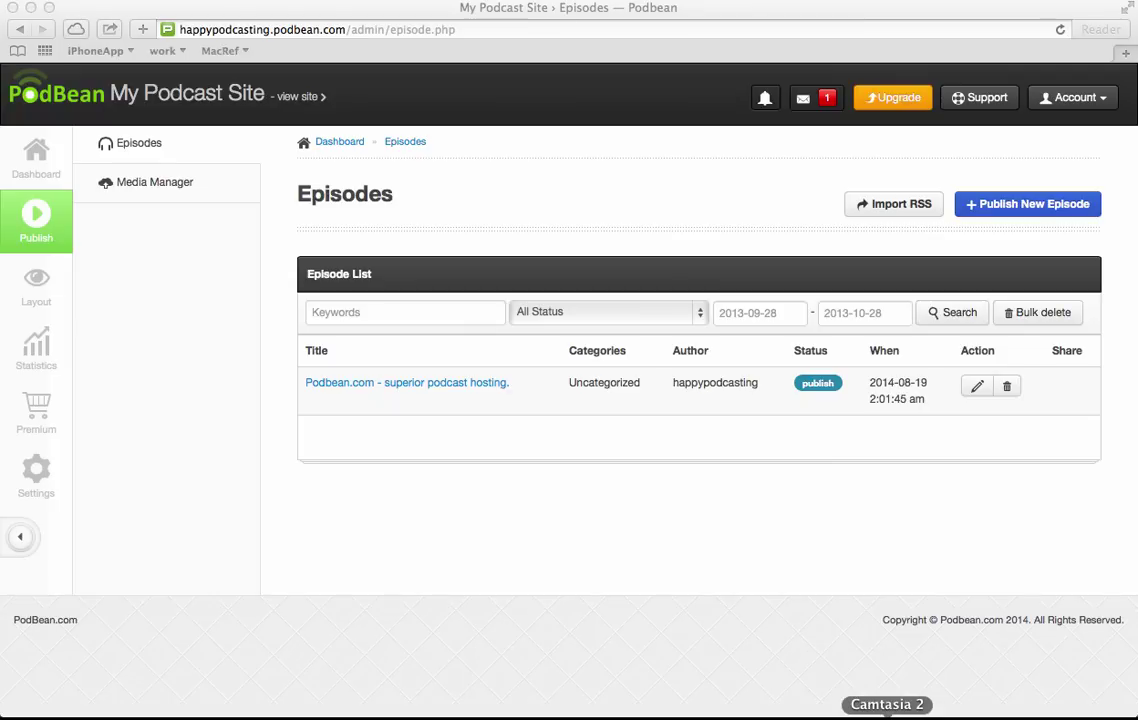
pyautogui.click(258, 347)
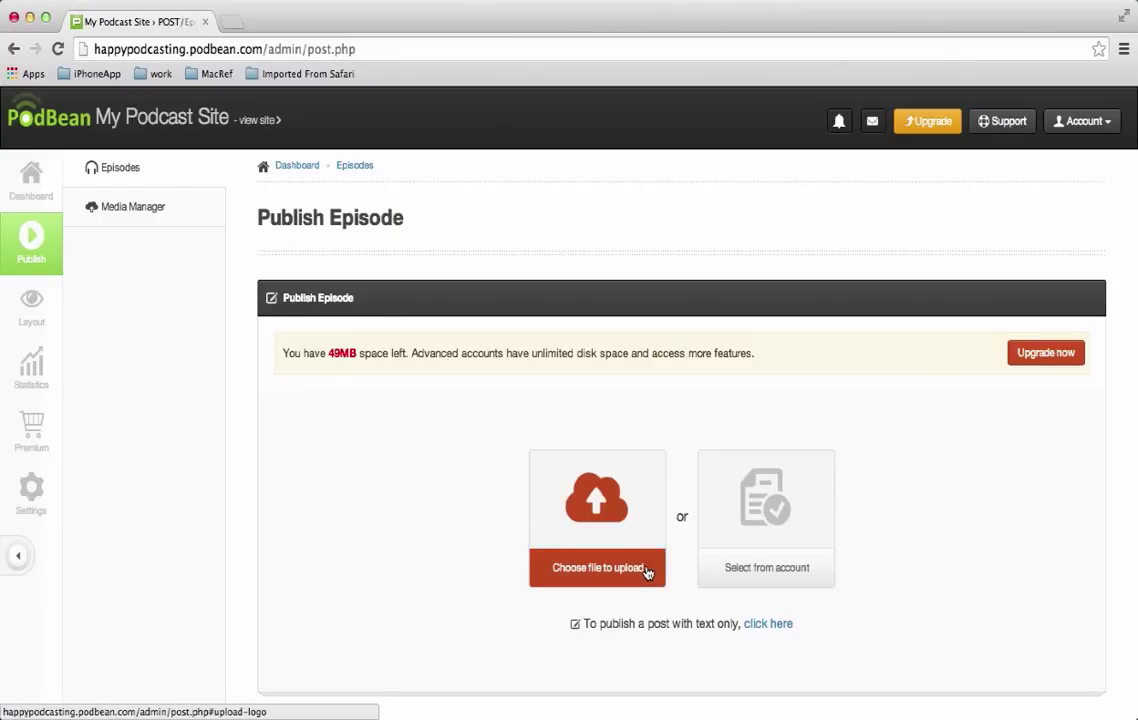
pyautogui.click(647, 570)
pyautogui.click(588, 312)
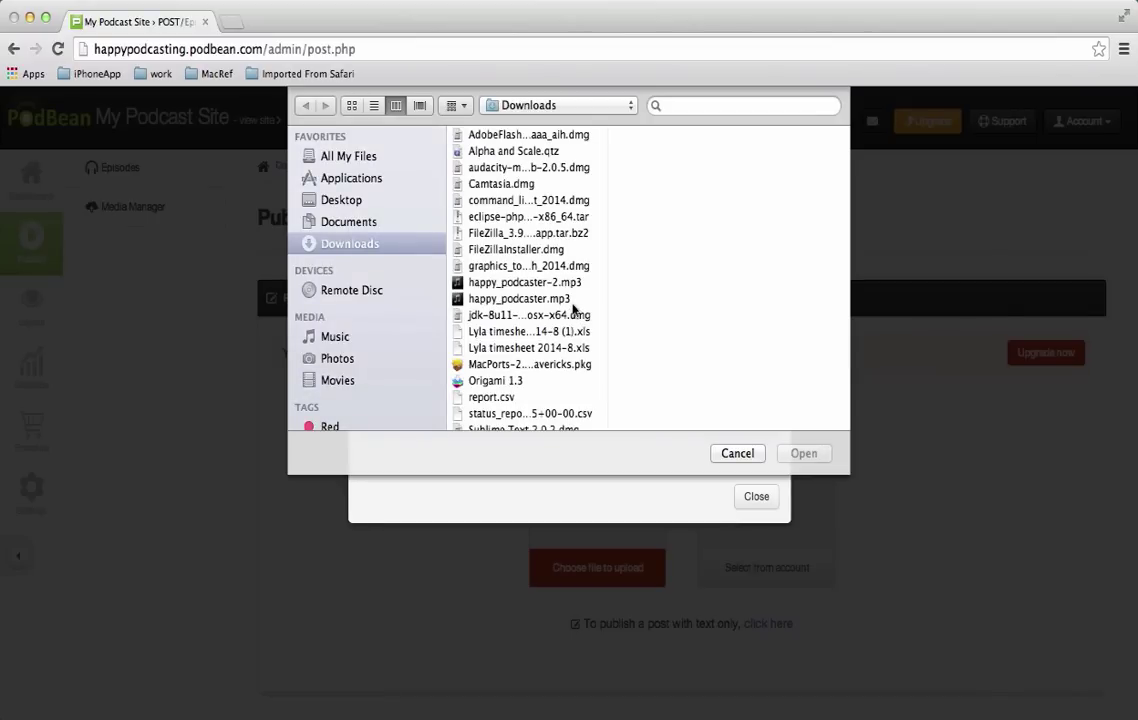
pyautogui.click(567, 299)
pyautogui.click(803, 454)
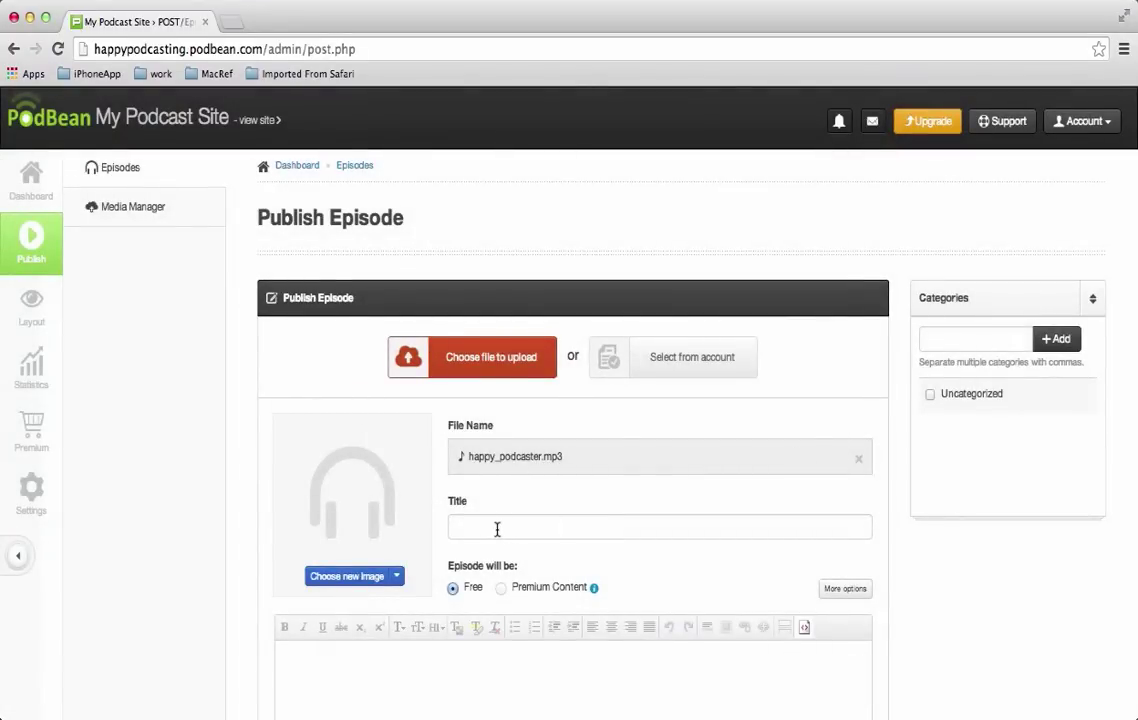
# Enter 'Sample' as the episode title and description, then scroll down the episode form.
pyautogui.click(497, 529)
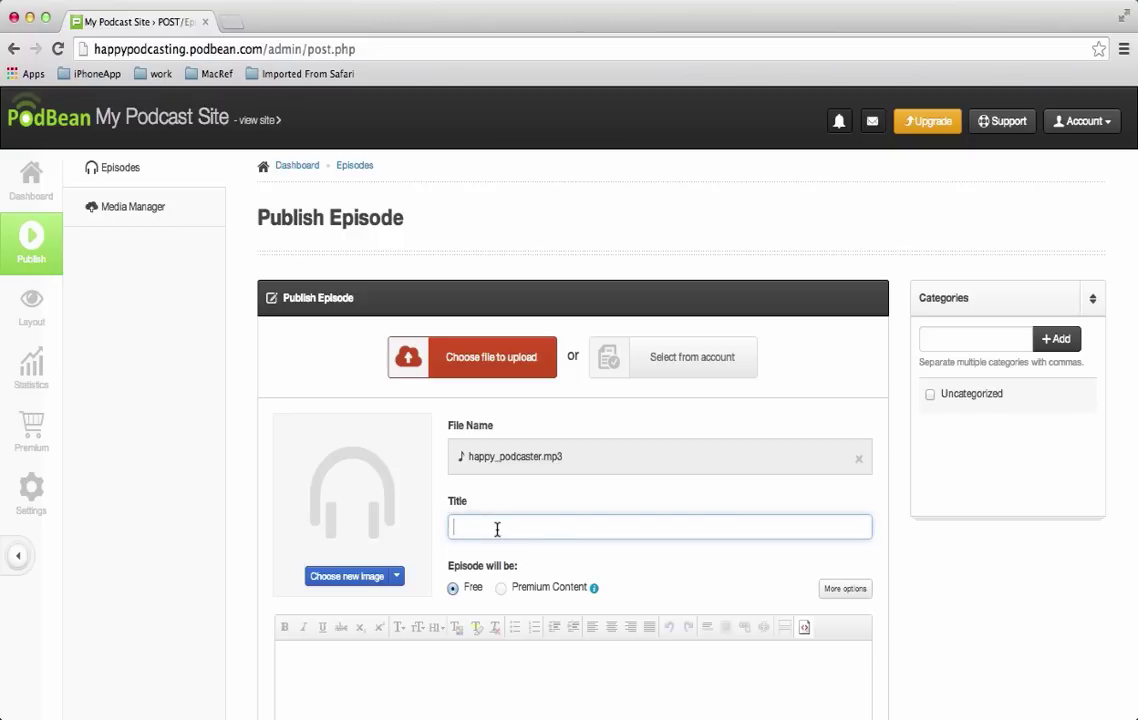
pyautogui.write('Sample')
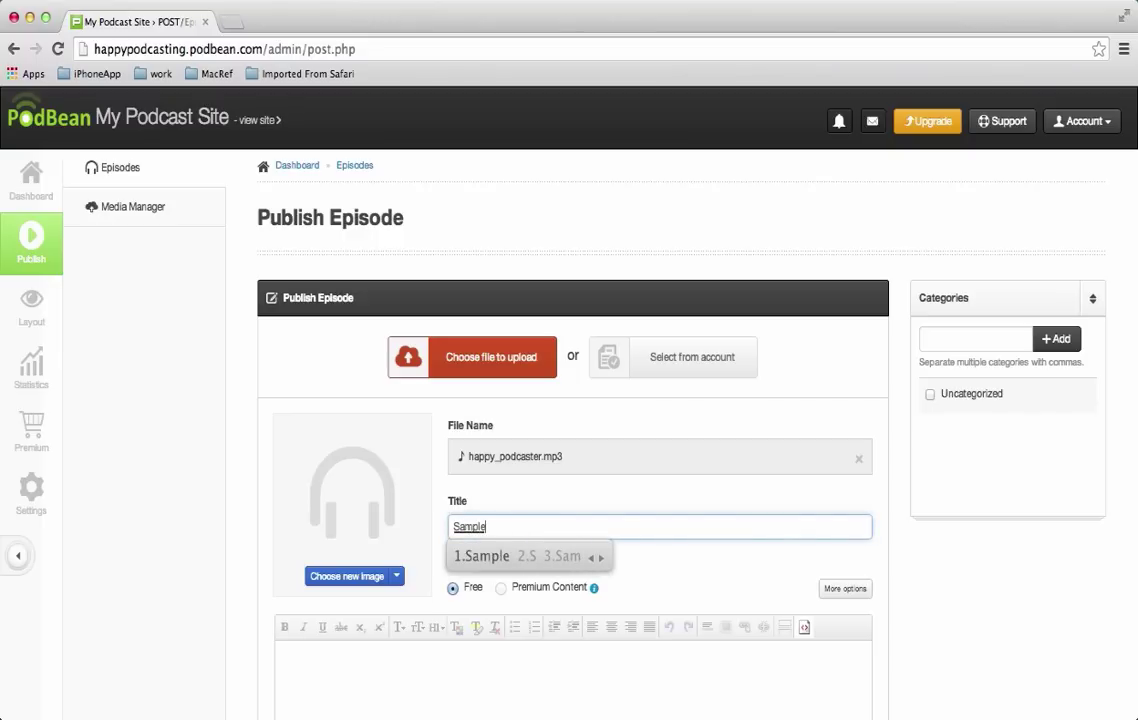
pyautogui.click(377, 659)
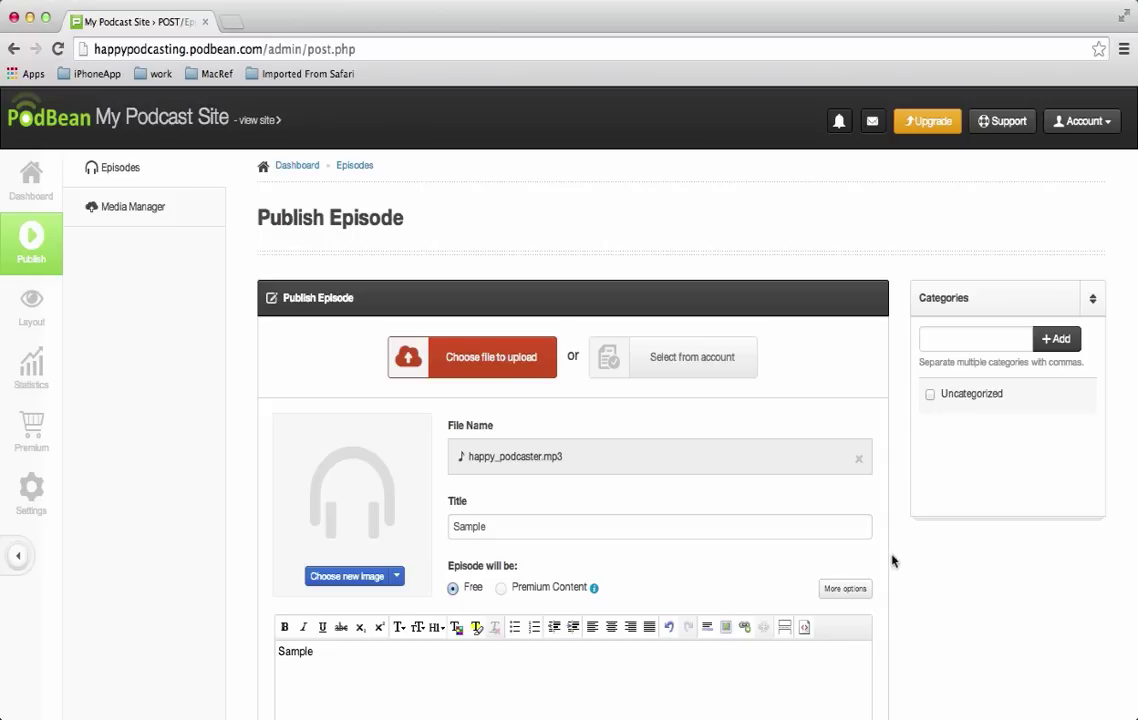
pyautogui.scroll(-5, 935, 580)
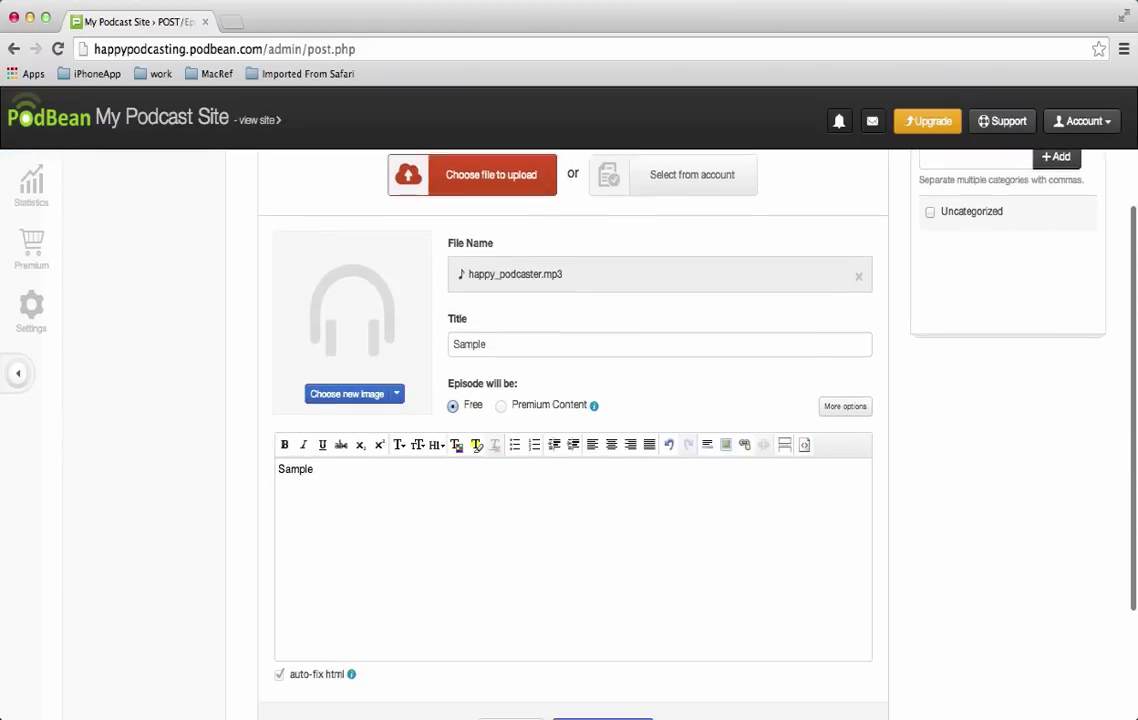
pyautogui.scroll(-1, 648, 494)
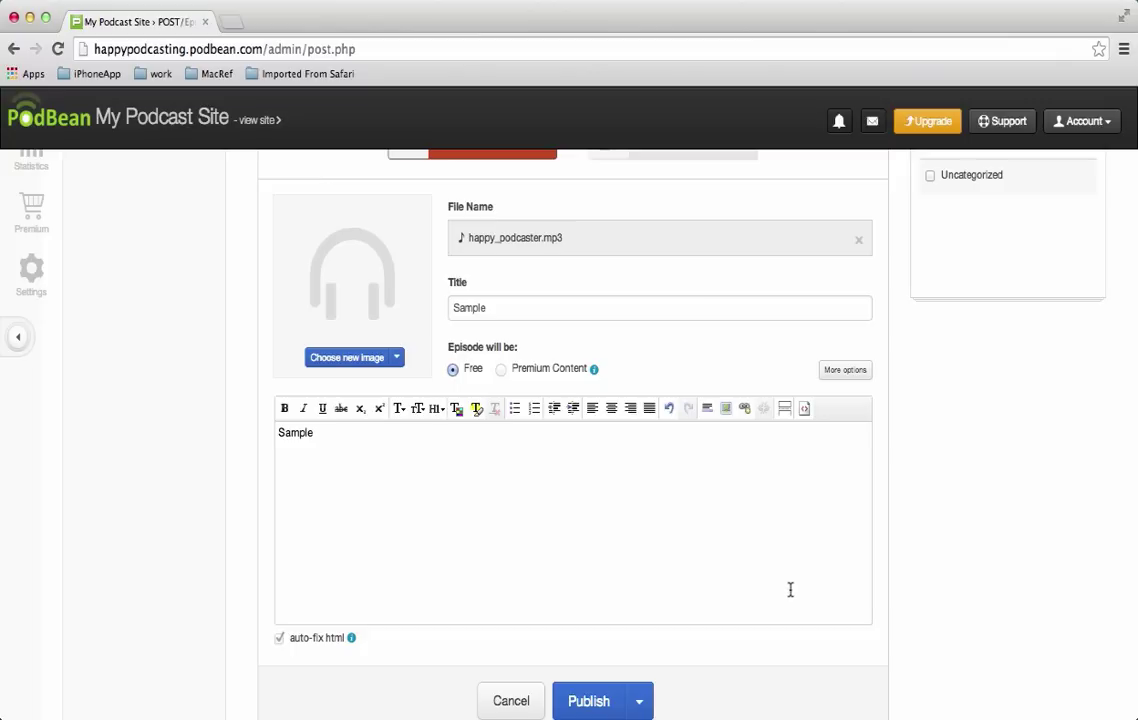
# Publish the Sample episode.
pyautogui.click(589, 701)
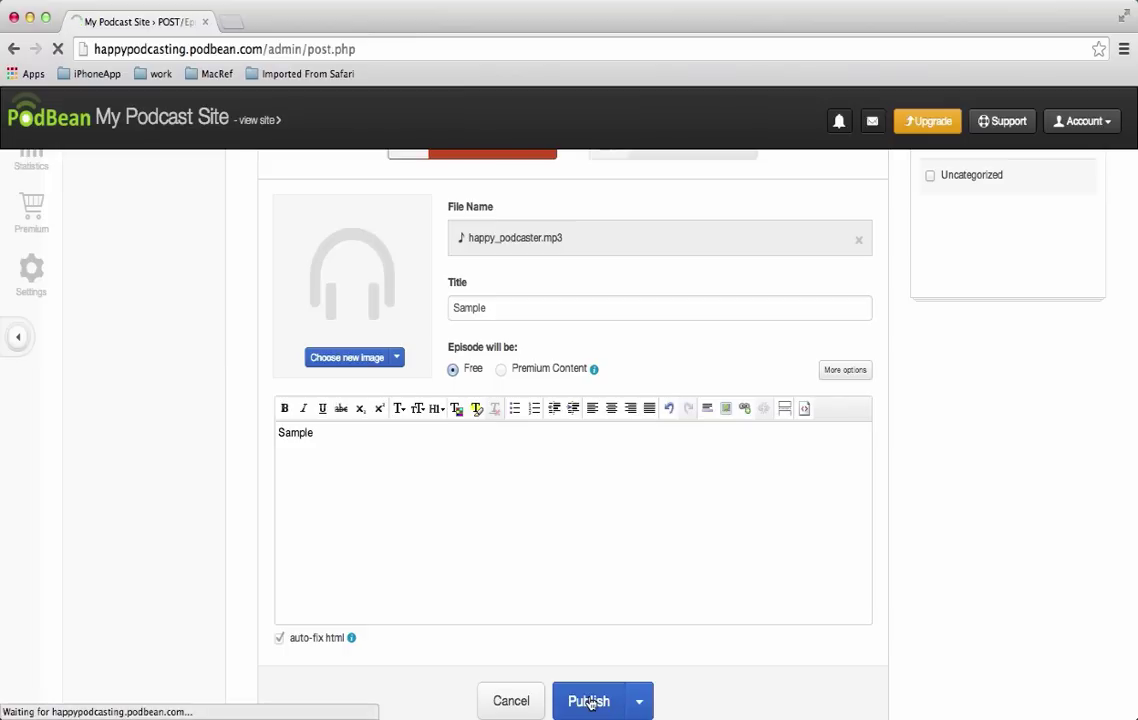